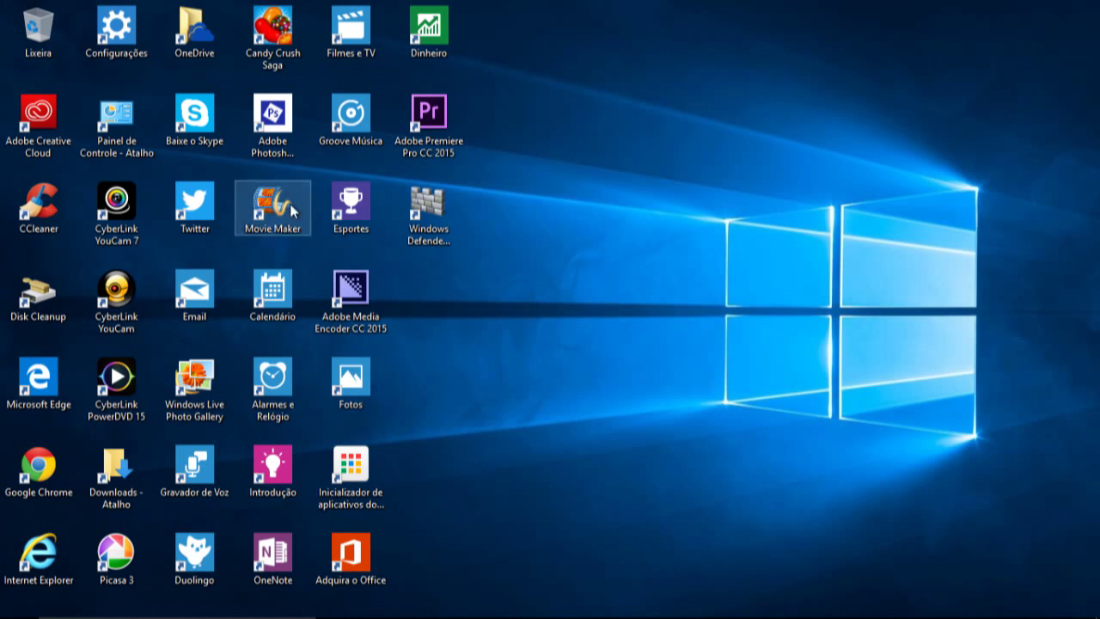
- Open the Control Panel to view all its items, and close it
double_click(128, 150)
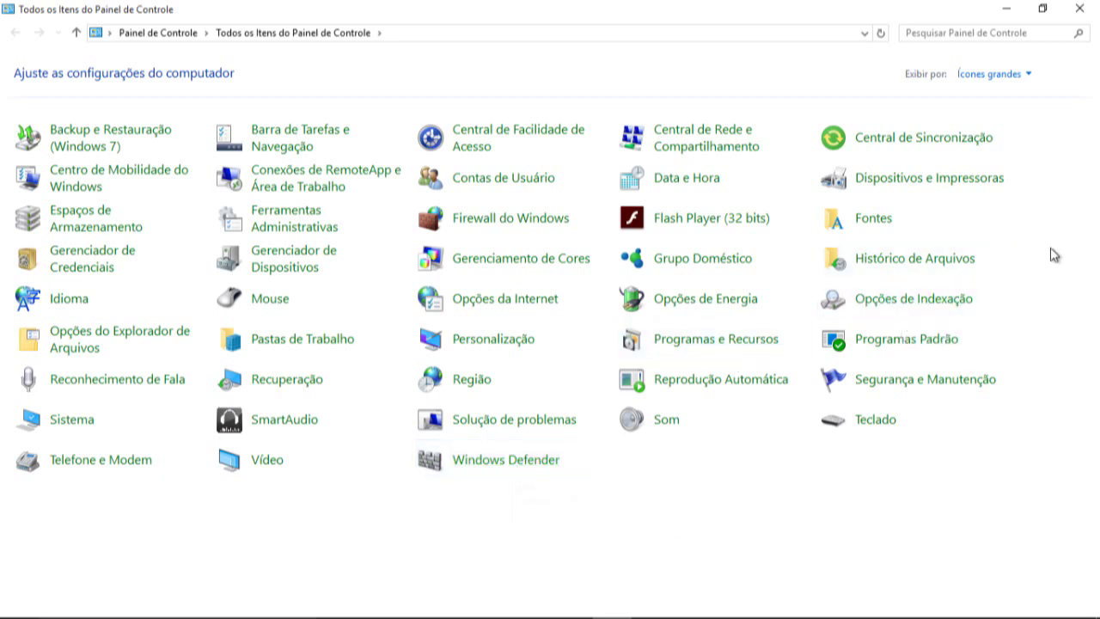
left_click(1093, 12)
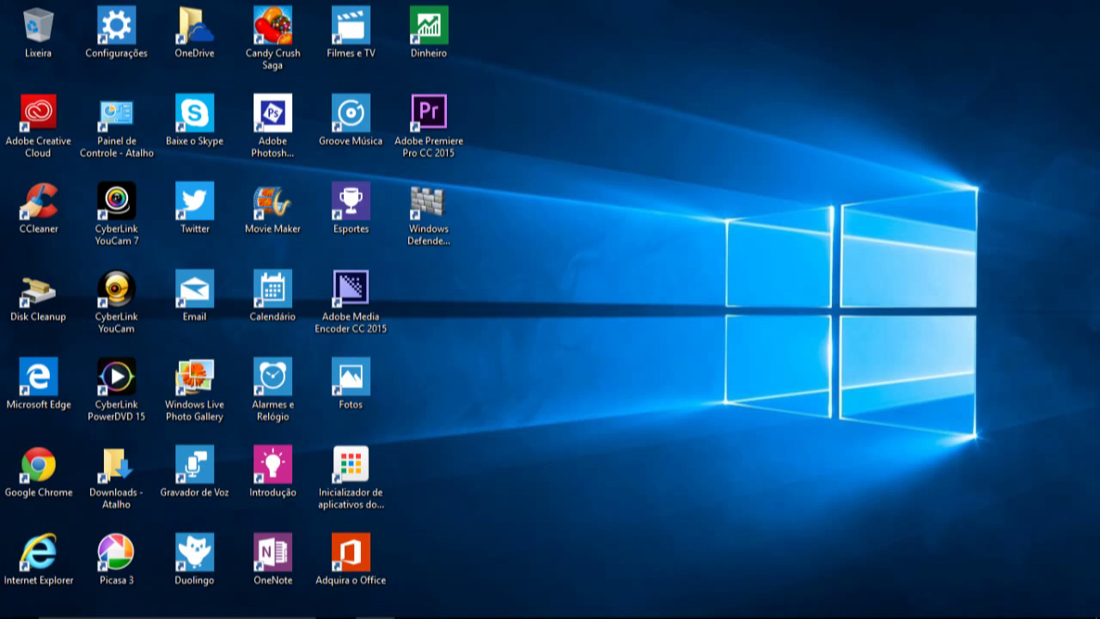
- Switch to Microsoft Edge and search Bing for "microsoft"
mouse_move(380, 608)
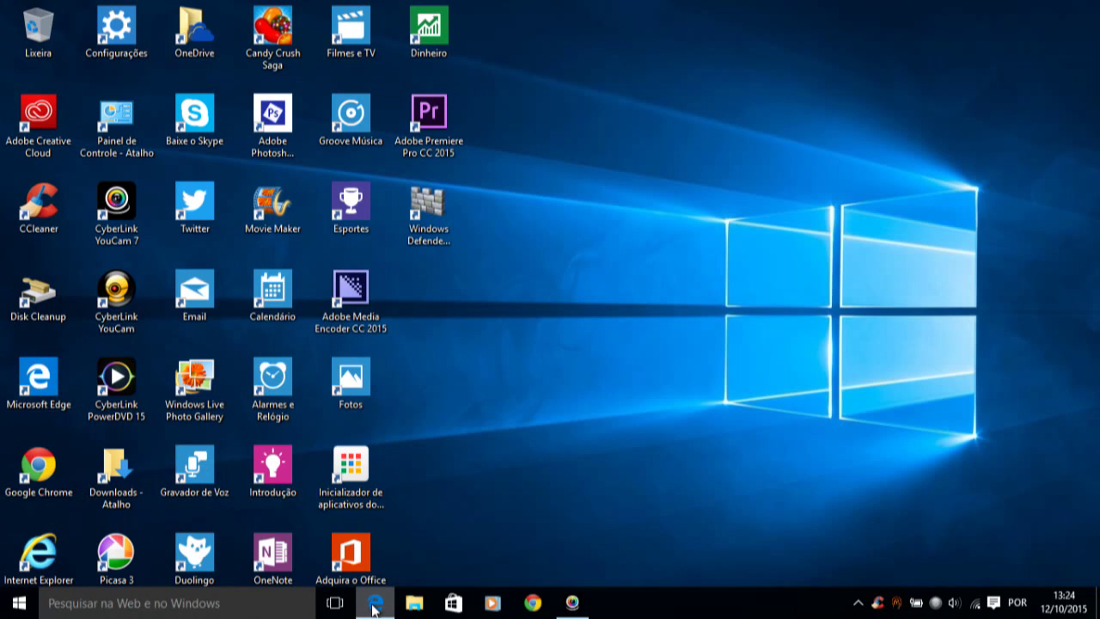
left_click(374, 608)
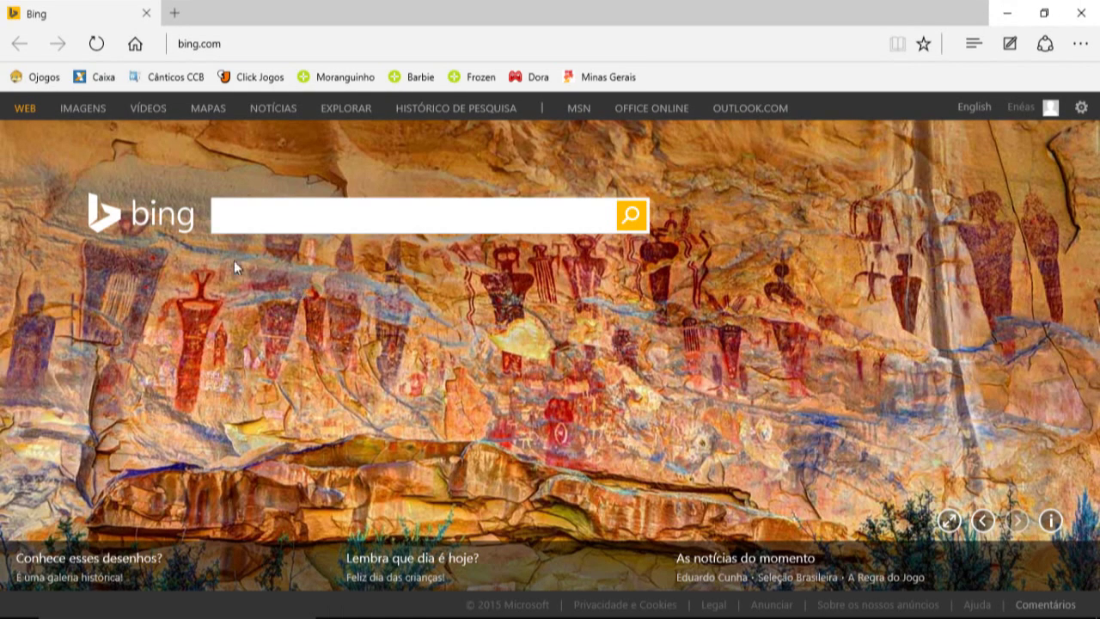
left_click(298, 226)
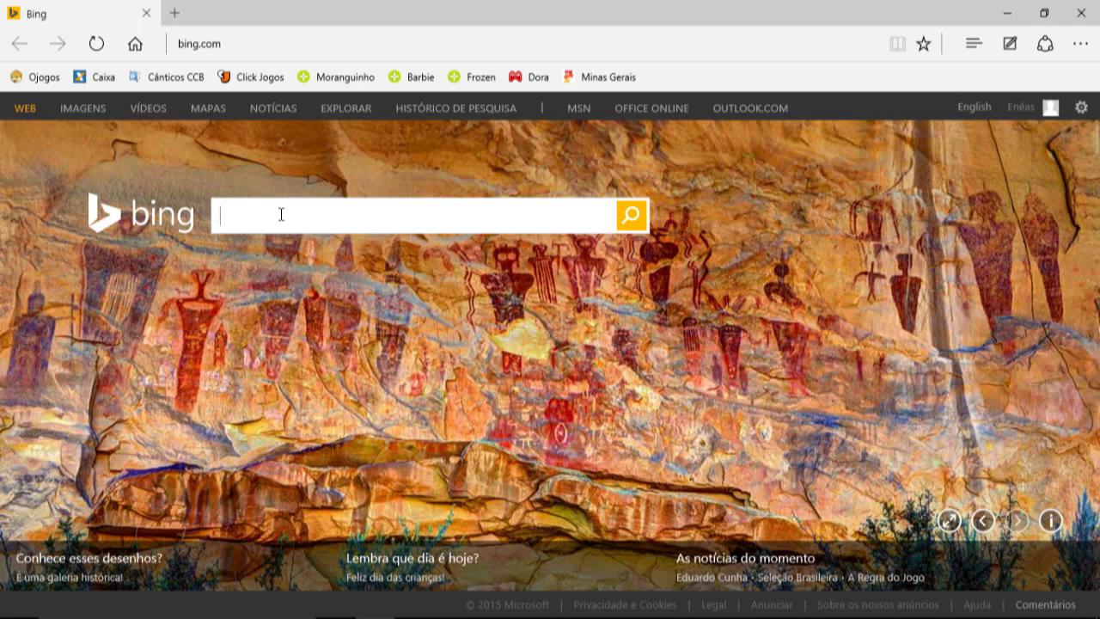
type("mi")
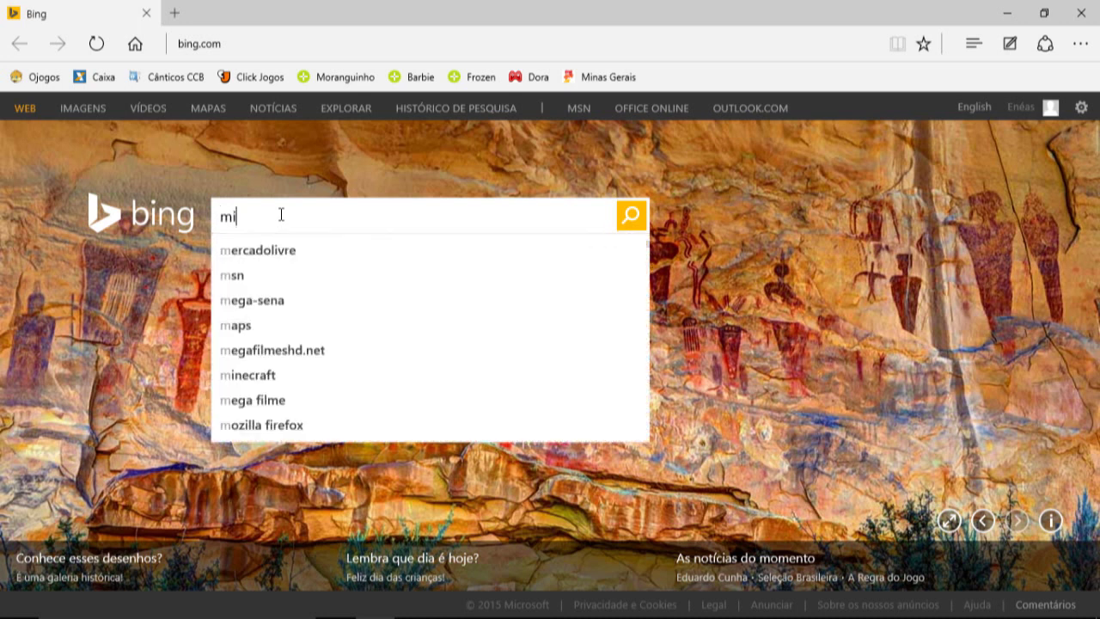
type("cros")
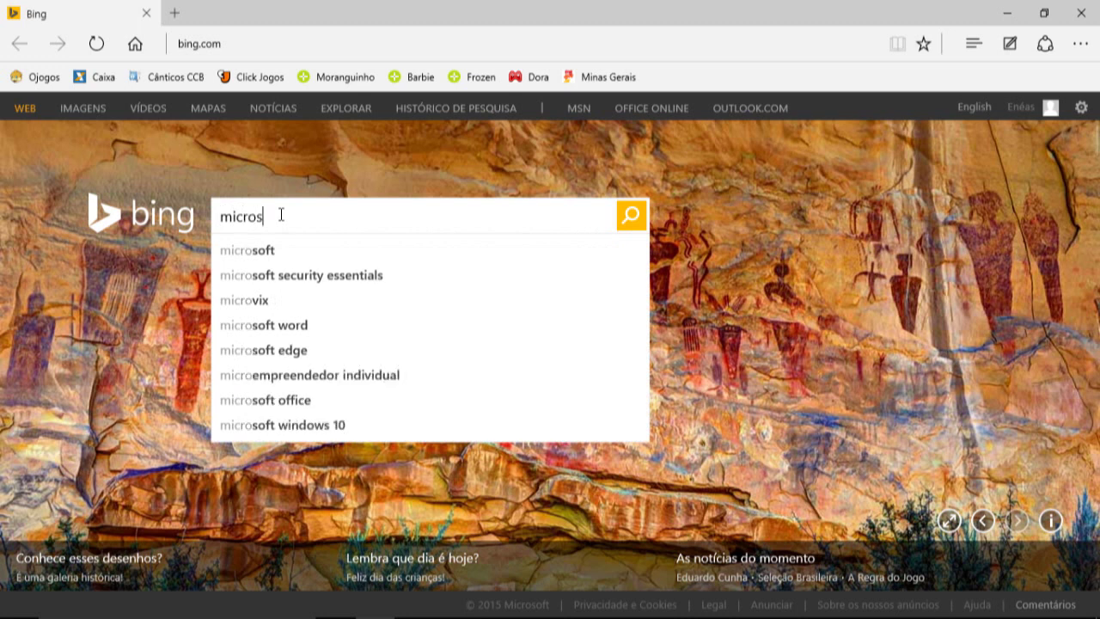
type("oft")
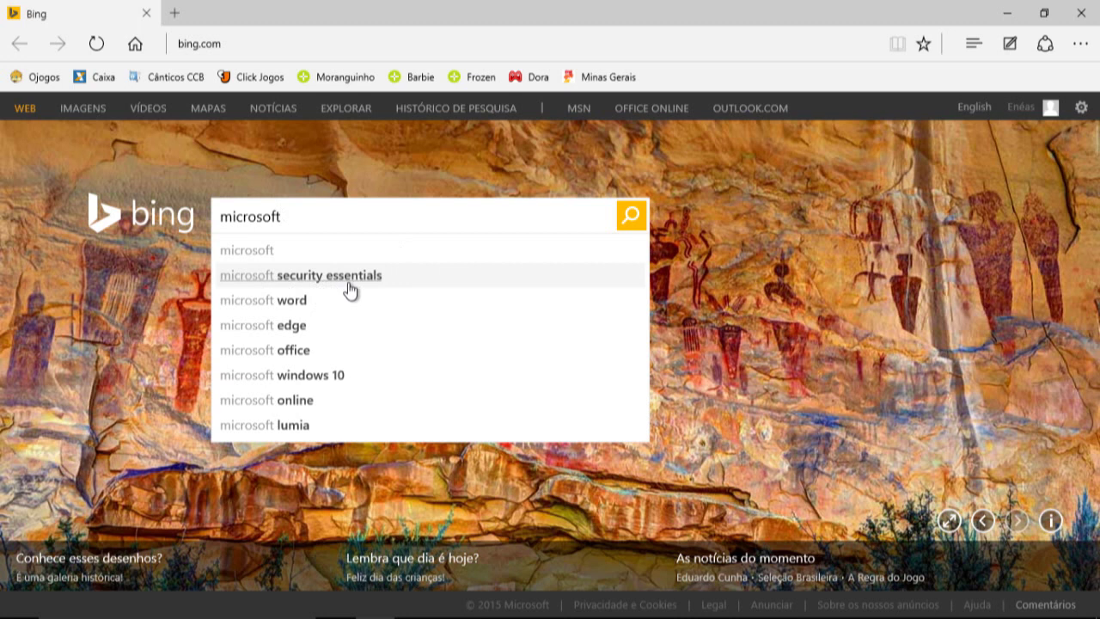
left_click(263, 256)
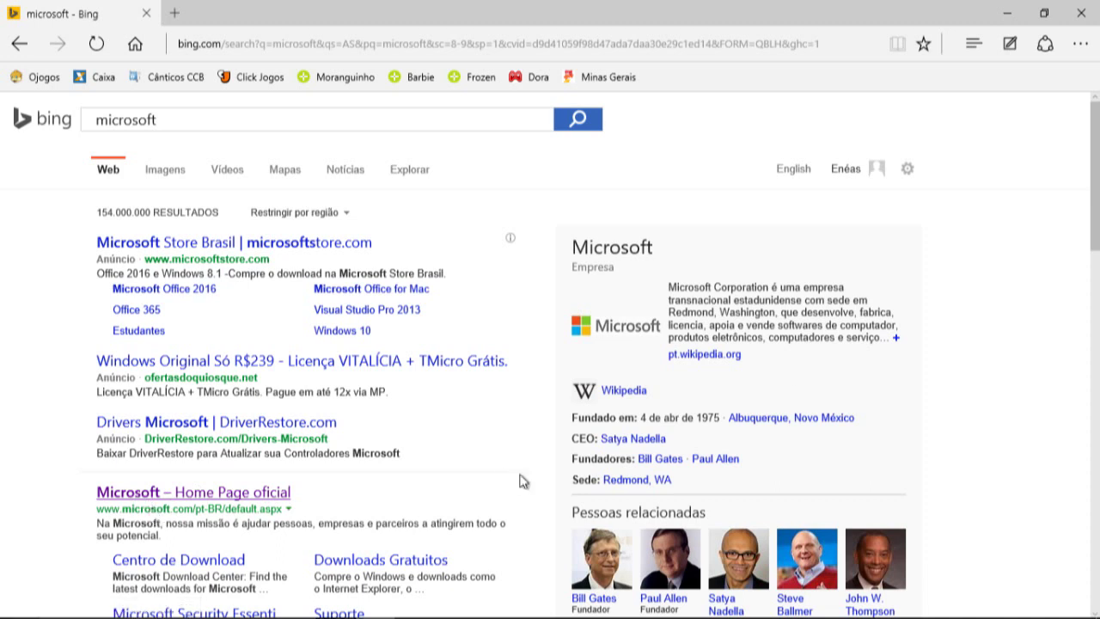
- Open the official Microsoft home page from the search results and minimise the browser
scroll(808, 210, "down", 1)
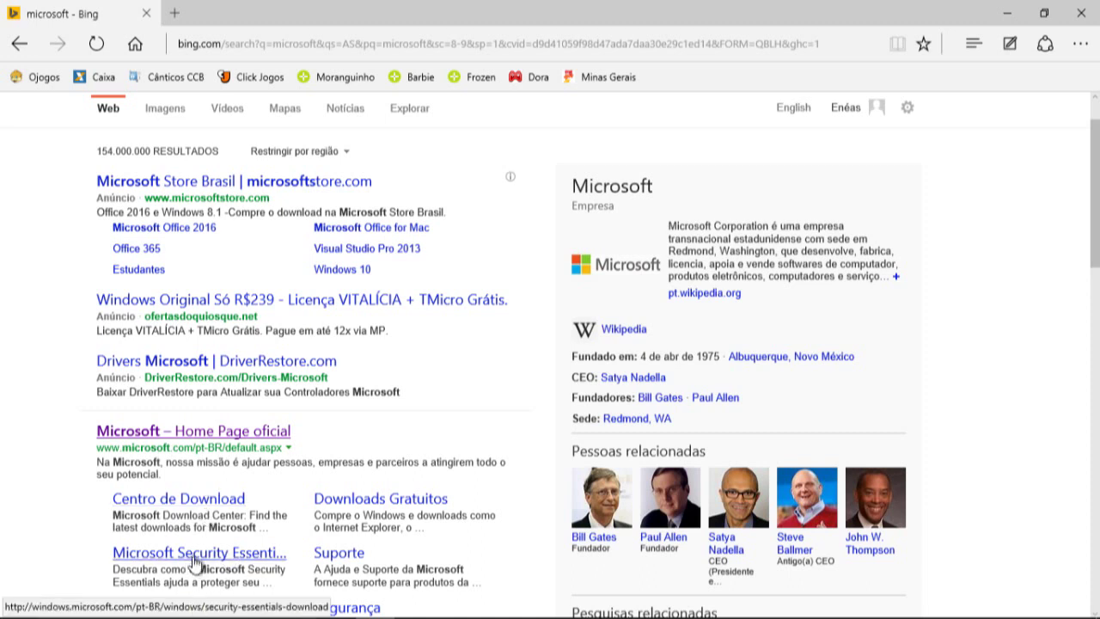
left_click(195, 432)
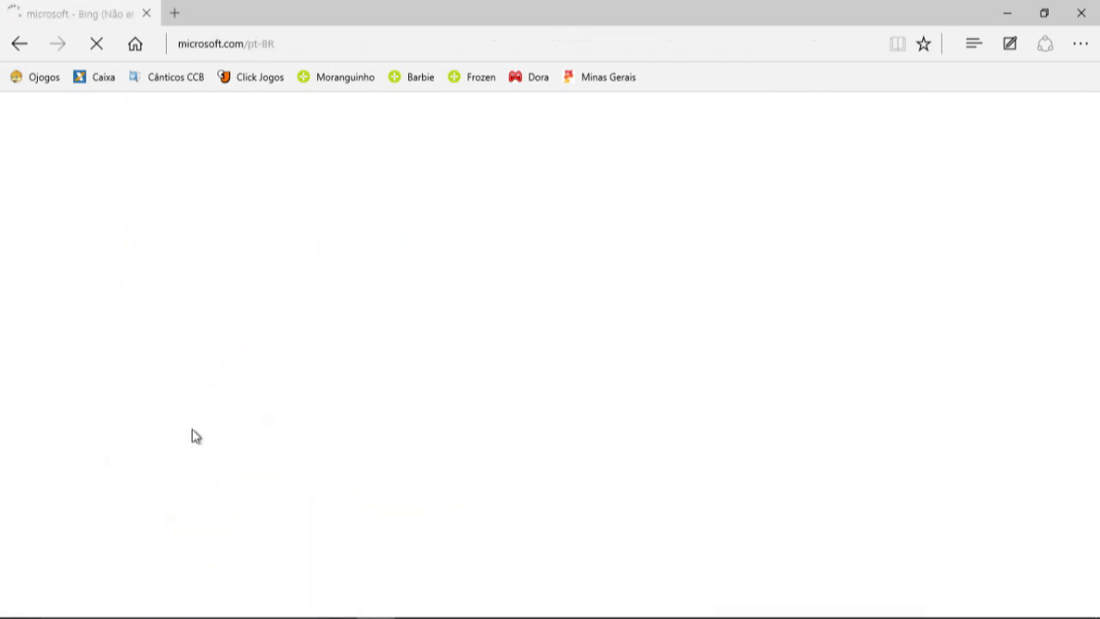
left_click(1012, 13)
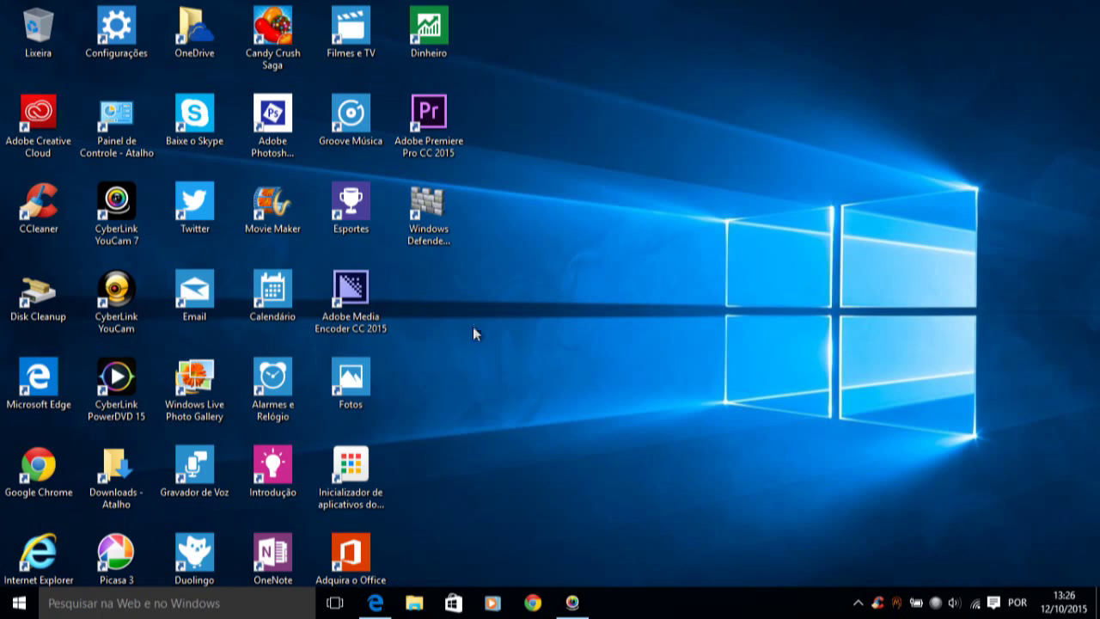
- Open Programas e Recursos in the Control Panel and look through the list of installed programs
left_click(139, 137)
double_click(140, 137)
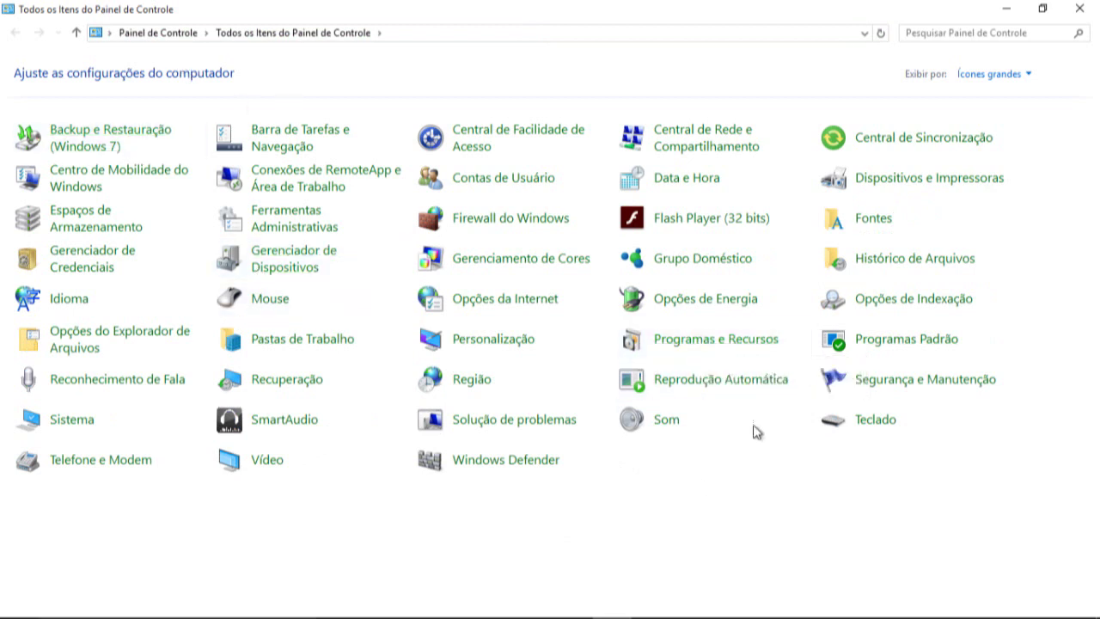
left_click(753, 347)
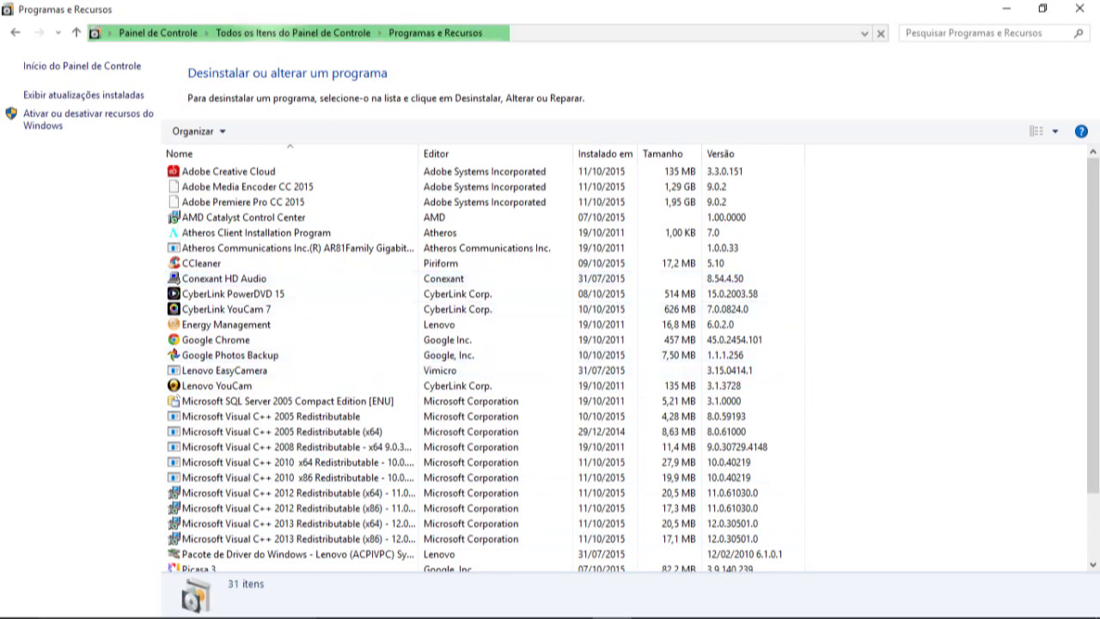
scroll(550, 361, "down", 2)
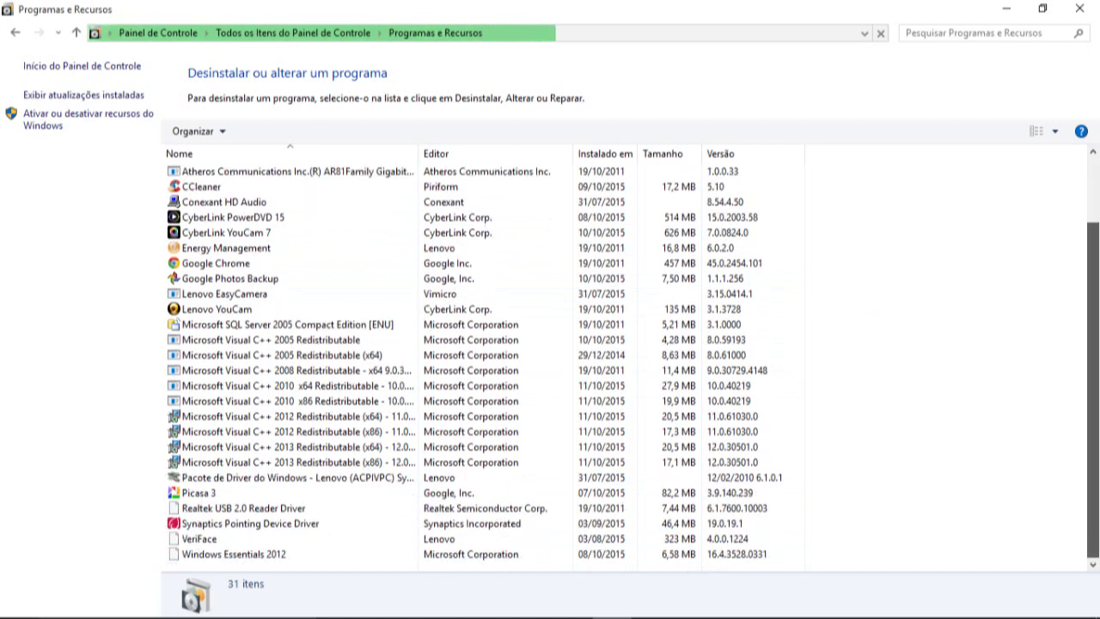
scroll(549, 361, "up", 1)
scroll(550, 360, "up", 1)
scroll(550, 361, "down", 1)
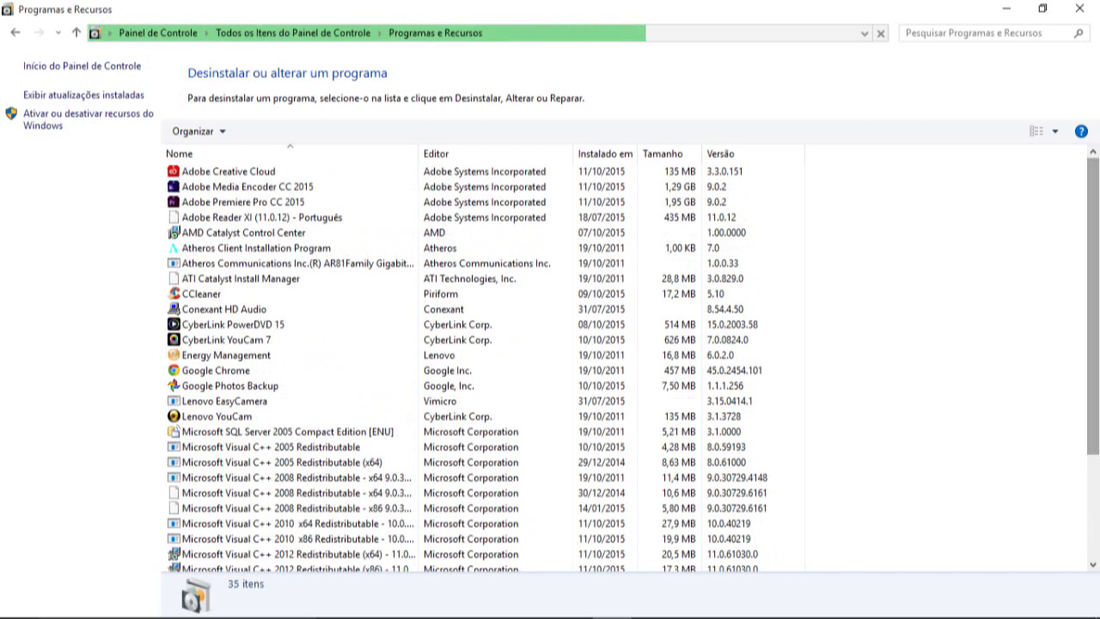
- Select Google Chrome in the installed programs, try its uninstall option, and close the window
left_click(203, 376)
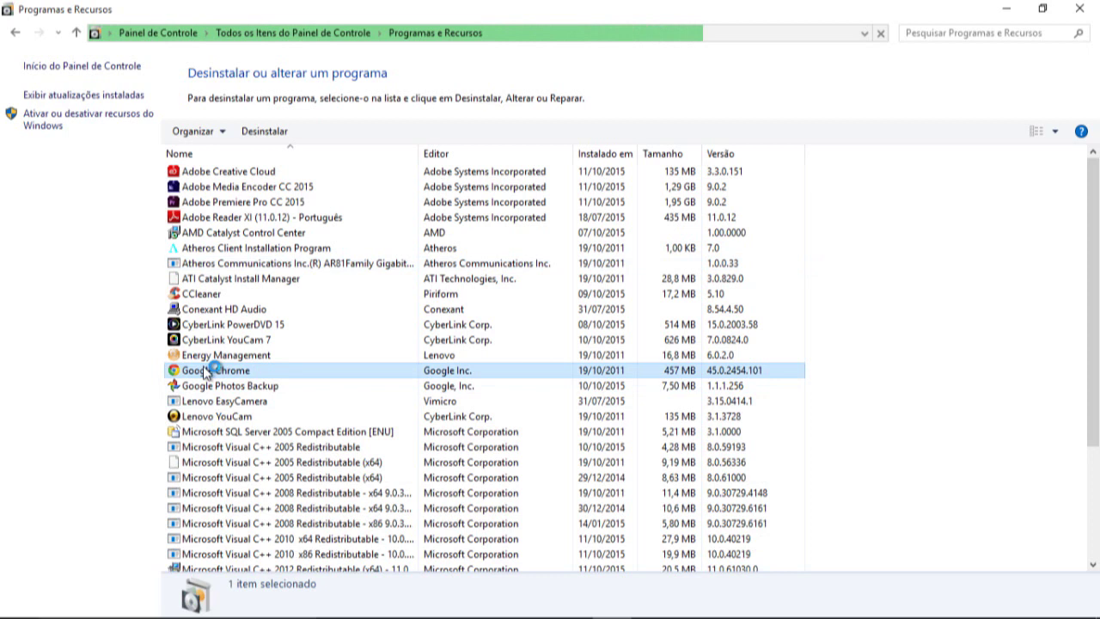
left_click(271, 134)
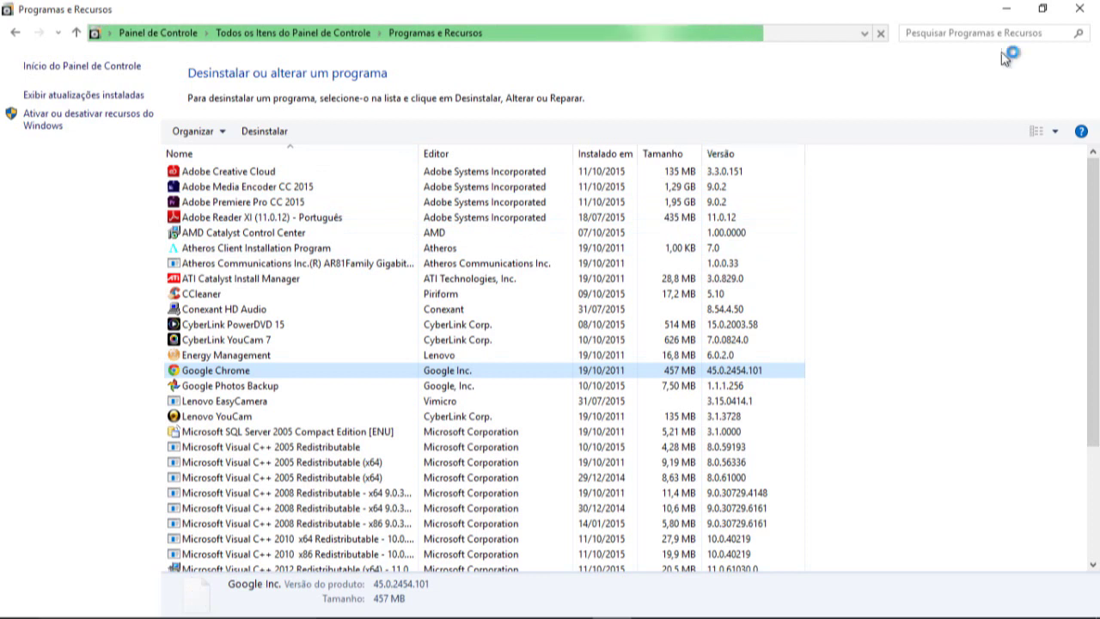
left_click(1079, 9)
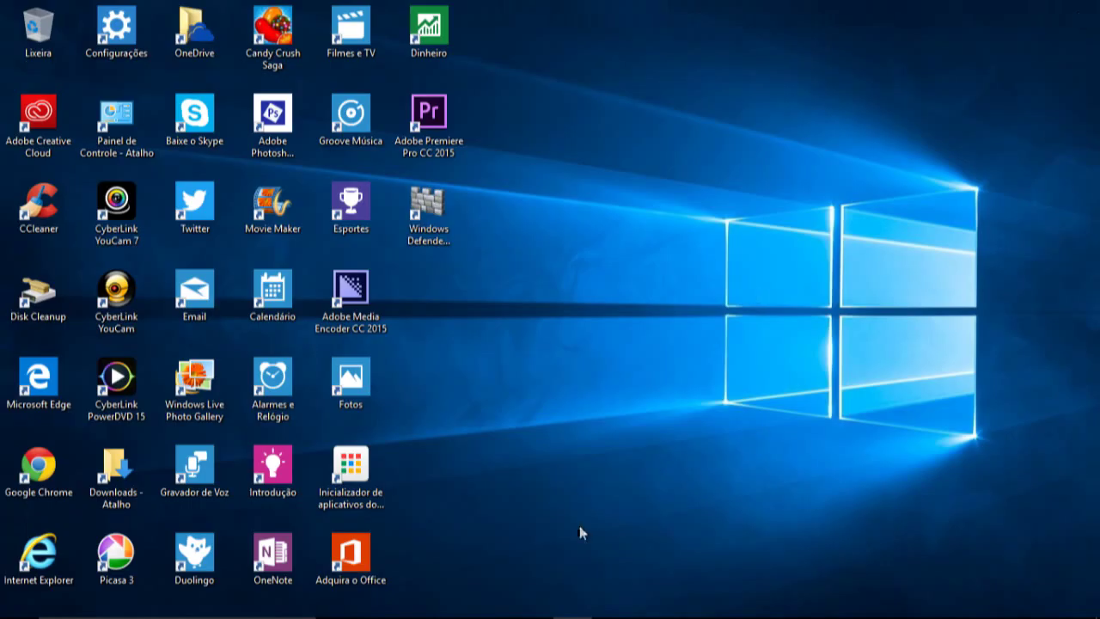
- Switch back to Microsoft Edge and open Microsoft Security Essentials from the Suporte links in the Microsoft home page footer
mouse_move(376, 603)
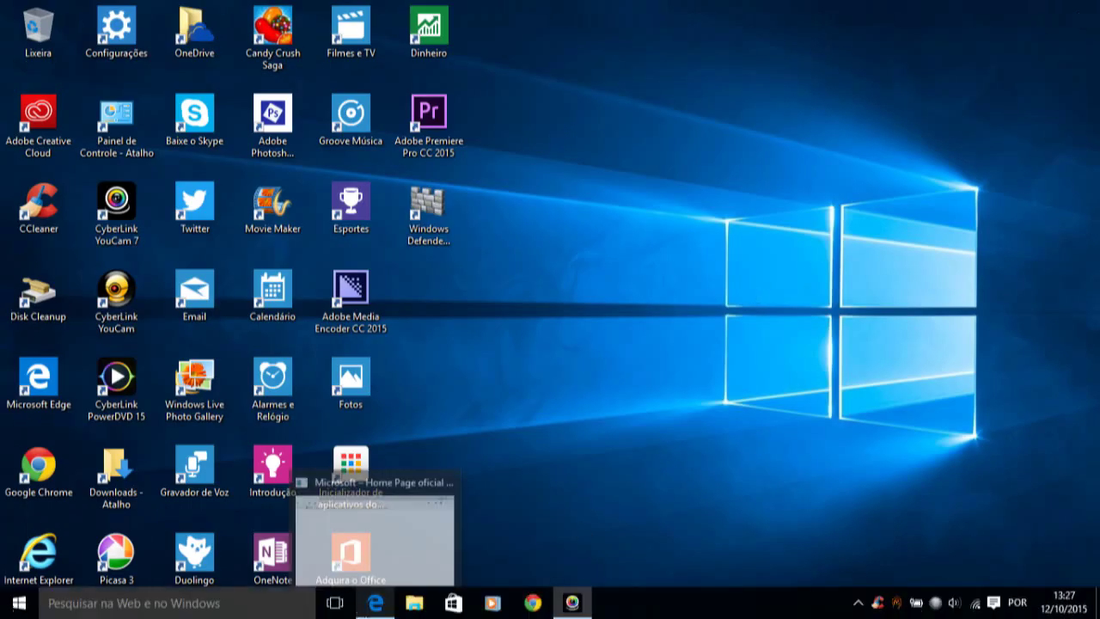
left_click(374, 608)
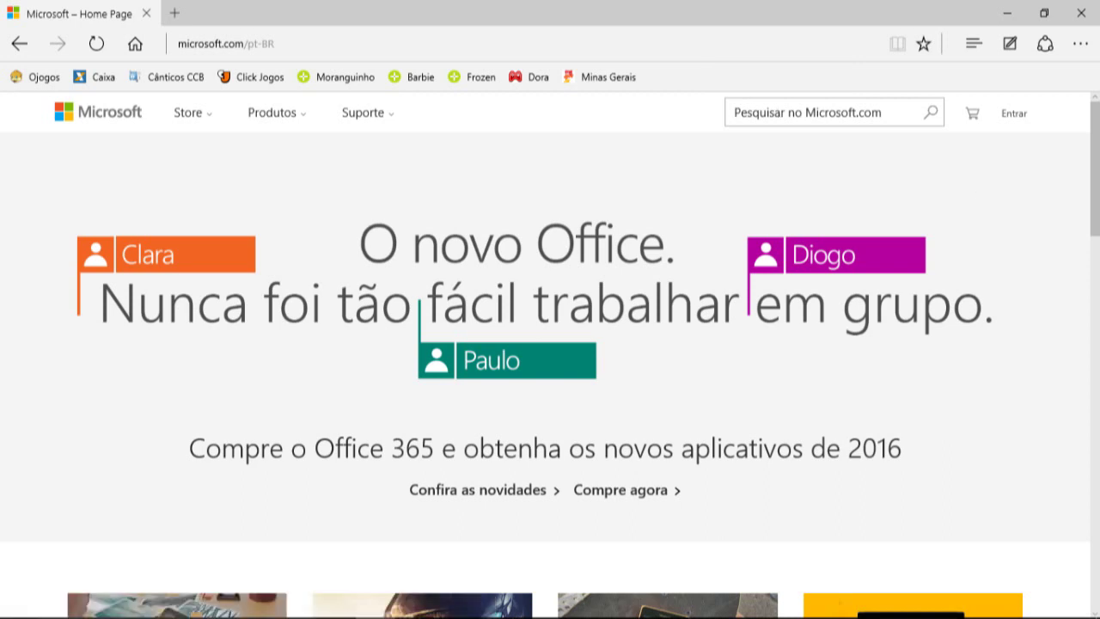
scroll(549, 352, "down", 5)
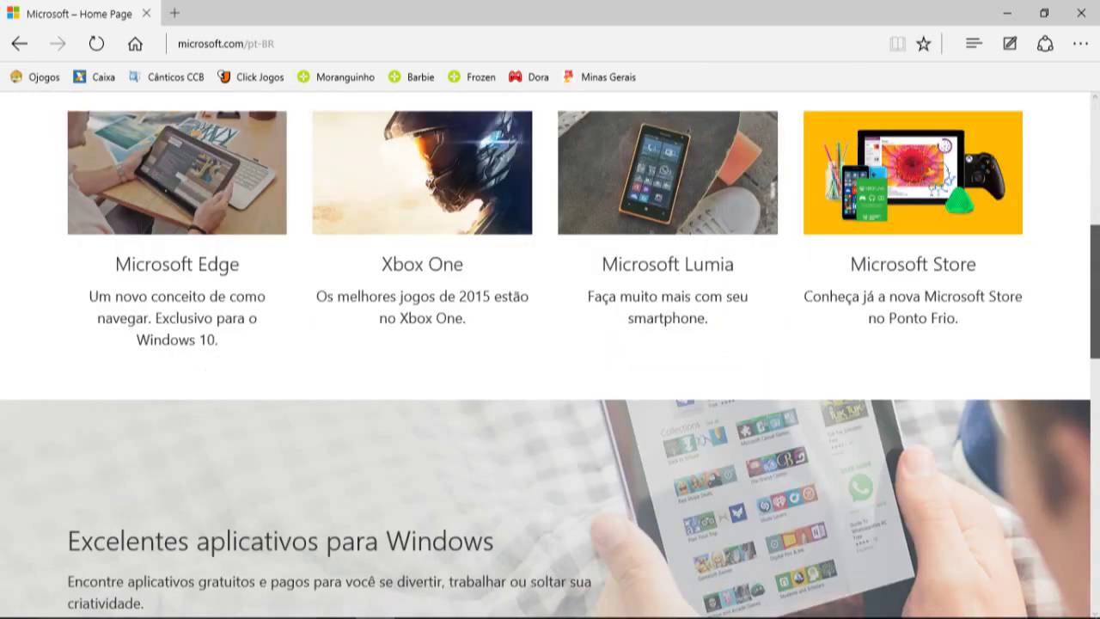
scroll(550, 353, "down", 3)
scroll(322, 275, "down", 1)
scroll(322, 275, "down", 1)
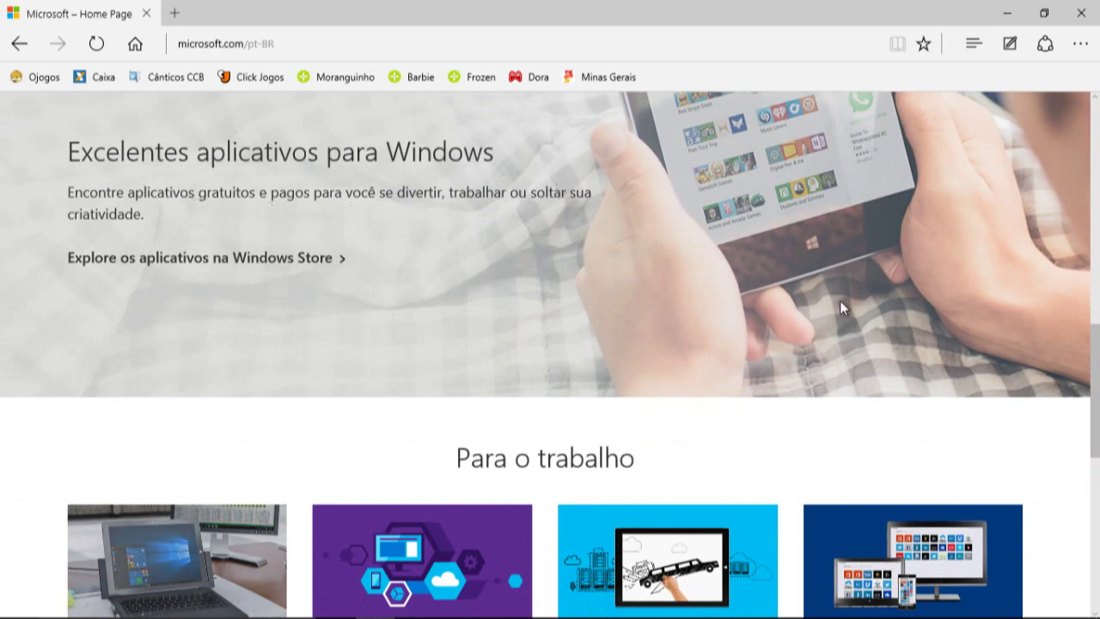
scroll(550, 354, "down", 5)
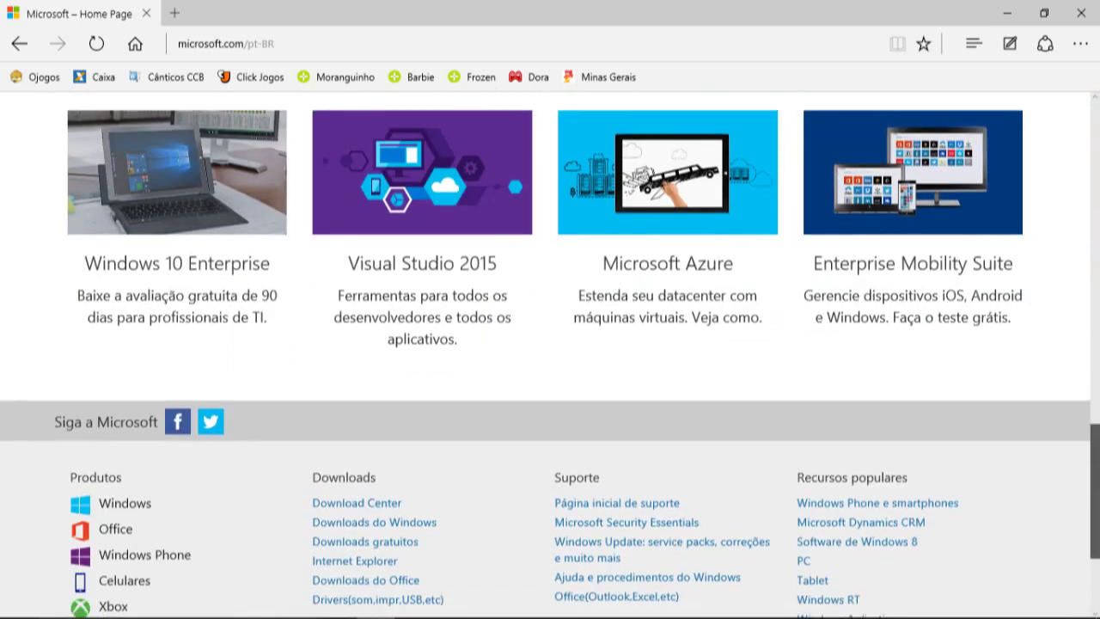
scroll(550, 354, "down", 2)
scroll(695, 488, "down", 1)
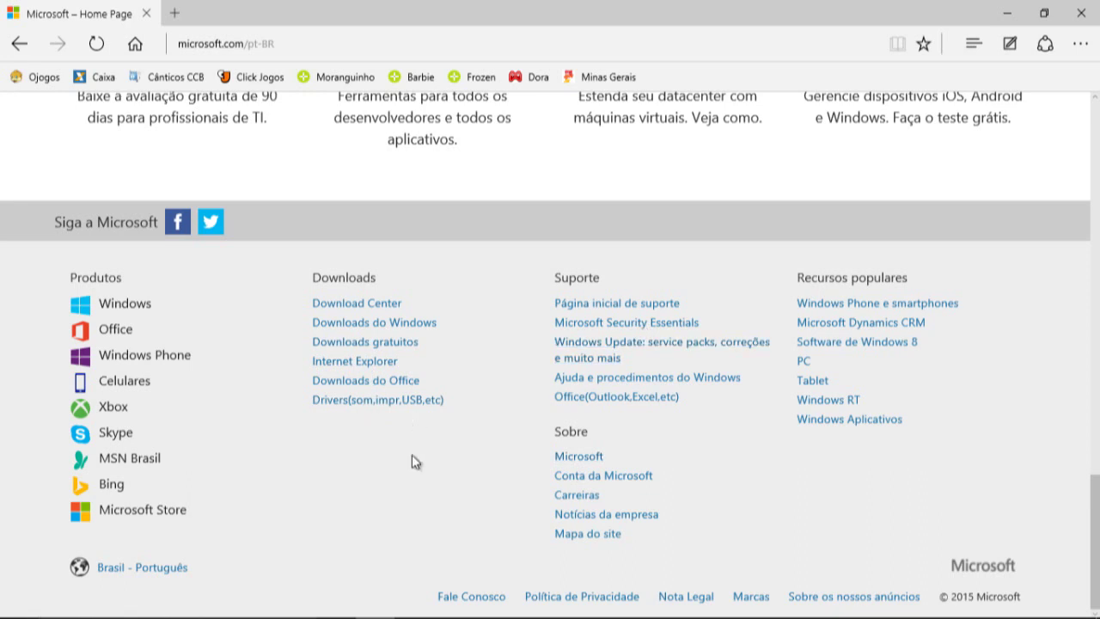
left_click(625, 323)
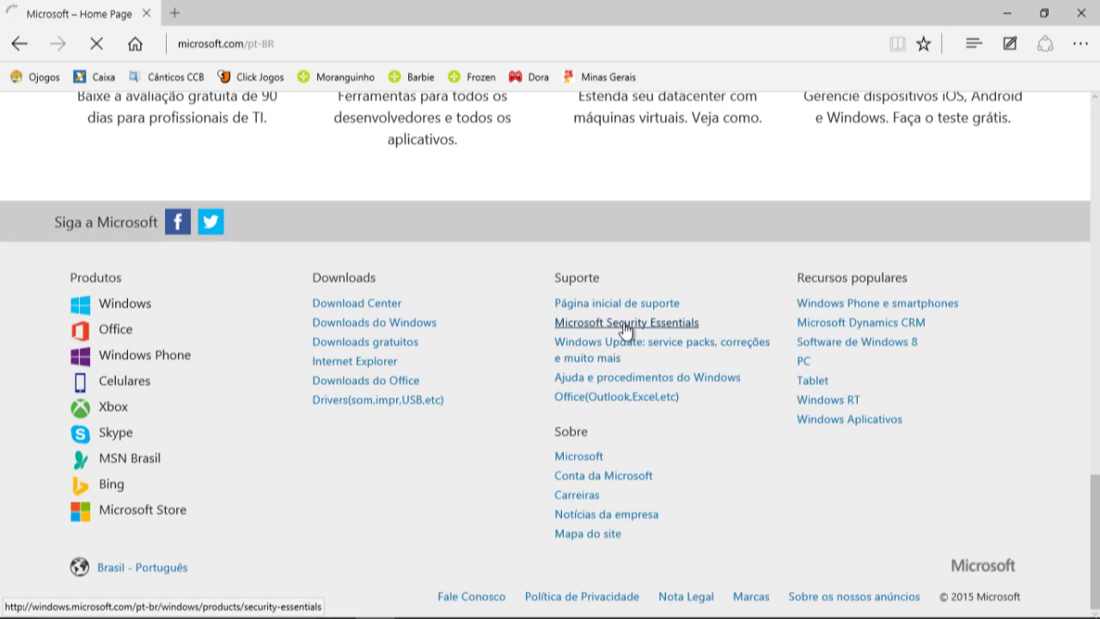